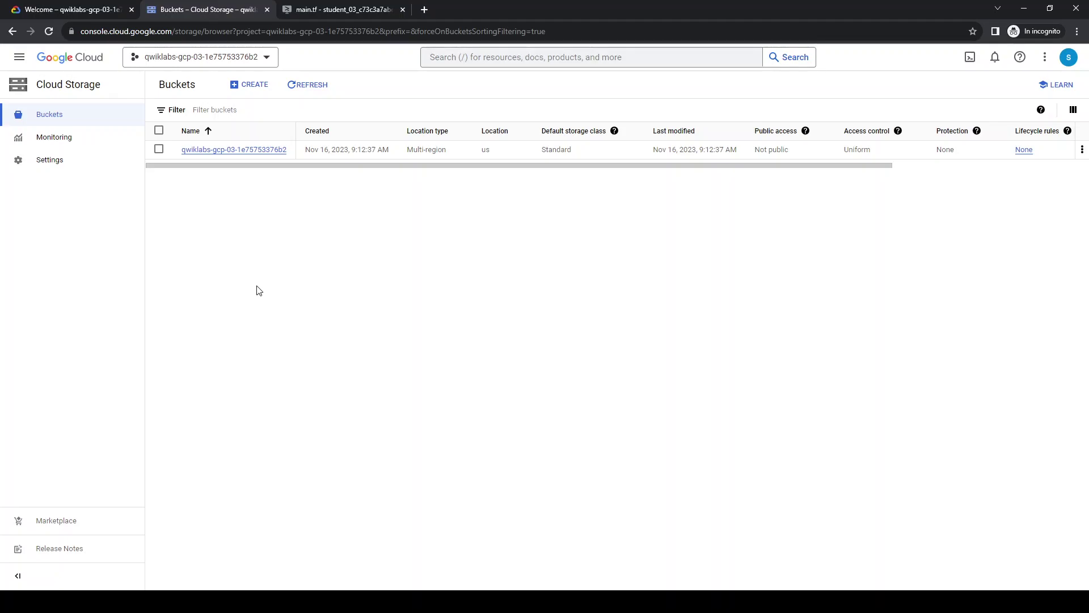
Step: Select the project's single storage bucket in the Buckets list
left_click(159, 131)
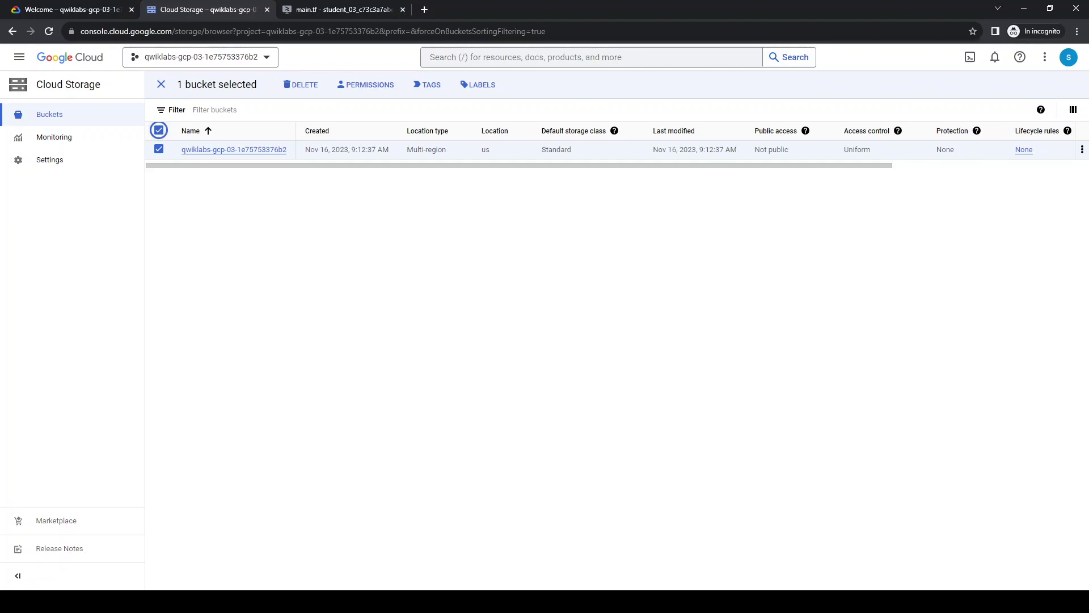
Step: Add the label key 'key' with value 'value' to the bucket, save it, and close the labels panel
left_click(472, 87)
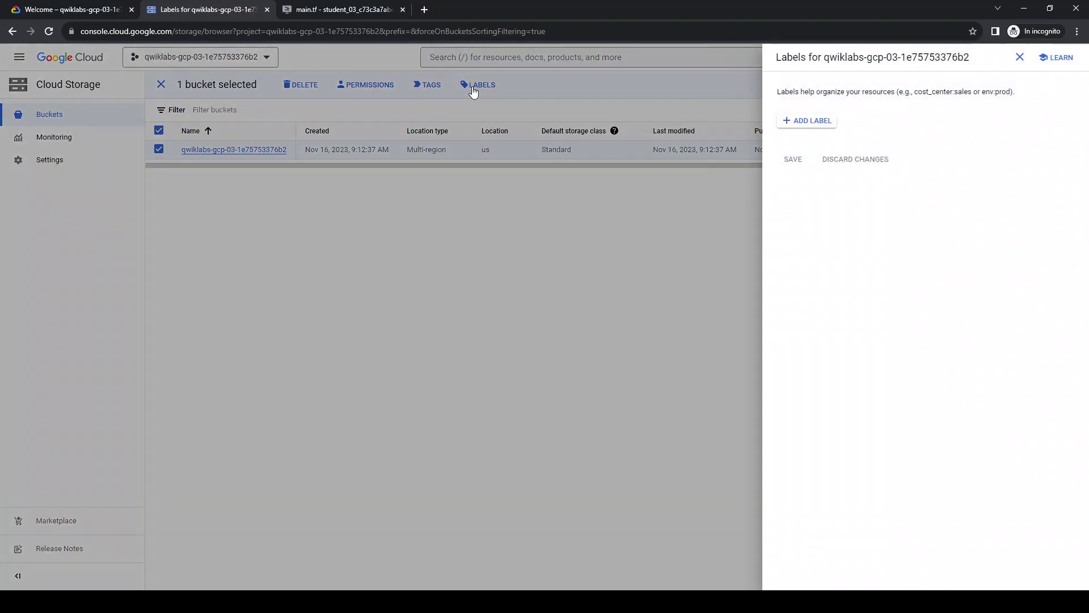
left_click(811, 122)
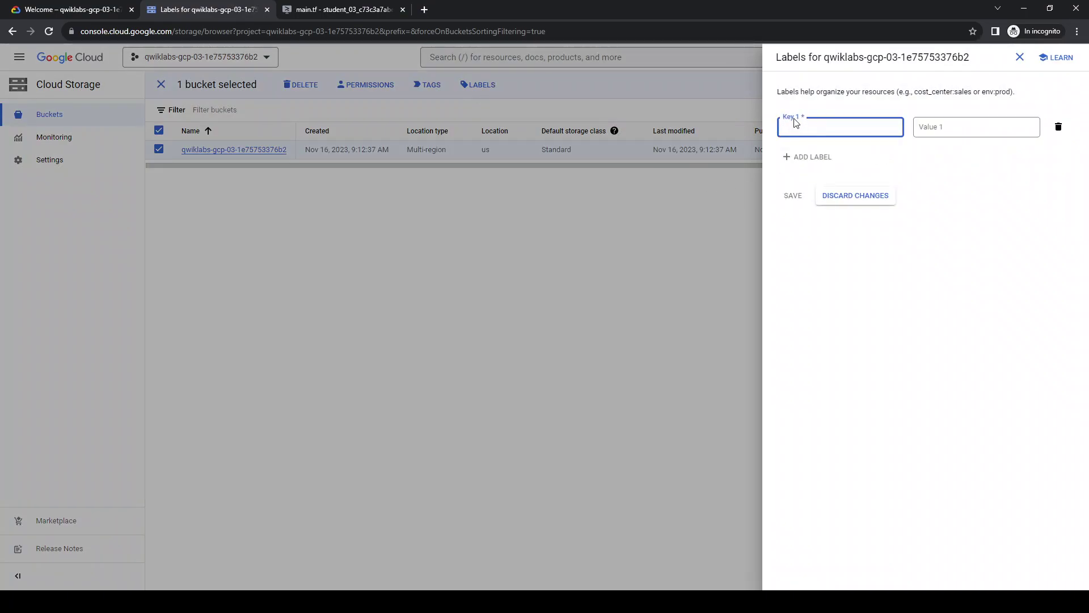
type("key")
key("Tab")
type("value")
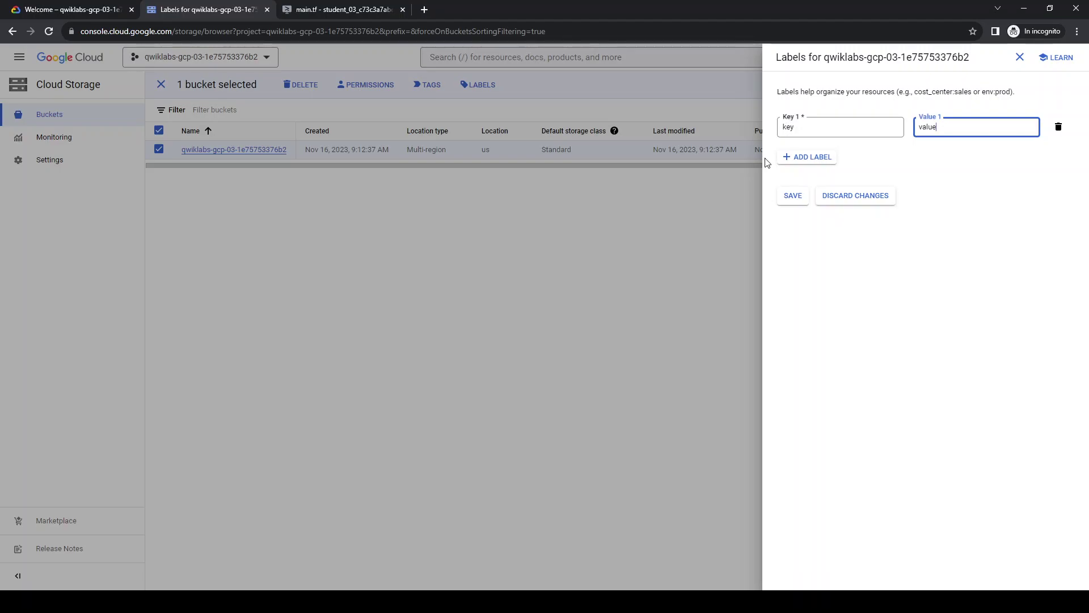
left_click(800, 203)
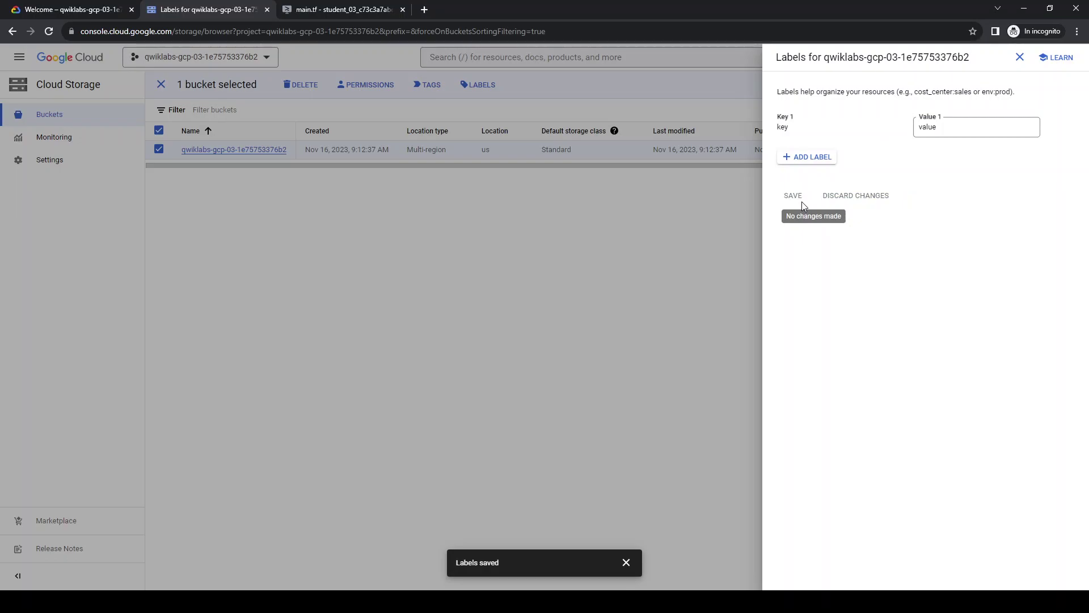
left_click(657, 458)
left_click(625, 562)
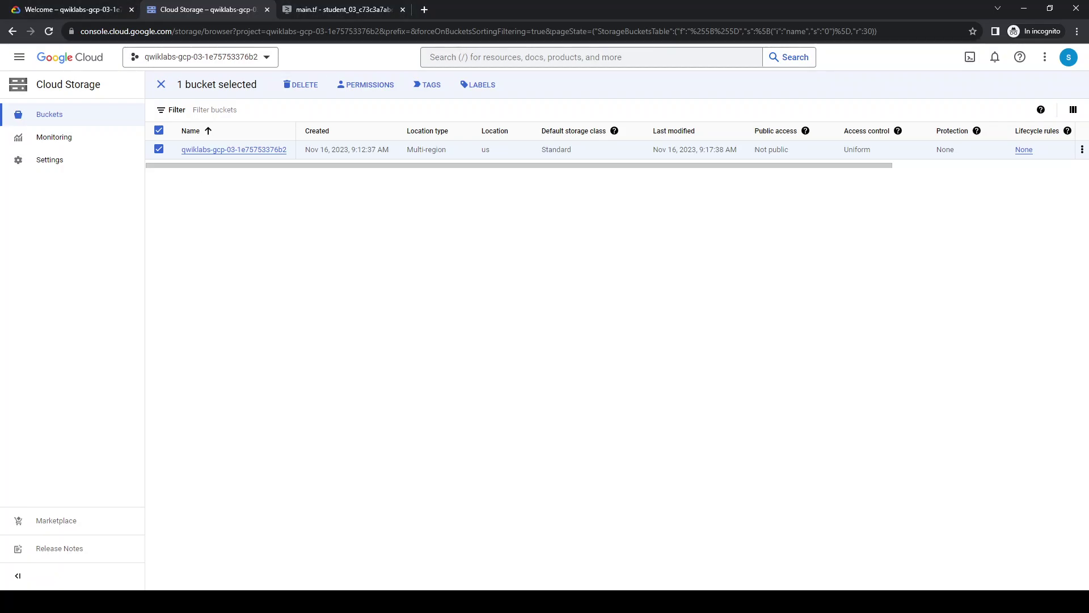
Step: Run terraform refresh in a cleared Cloud Shell to refresh test-bucket-for-state, then return to Cloud Storage
key("ctrl+shift+Tab")
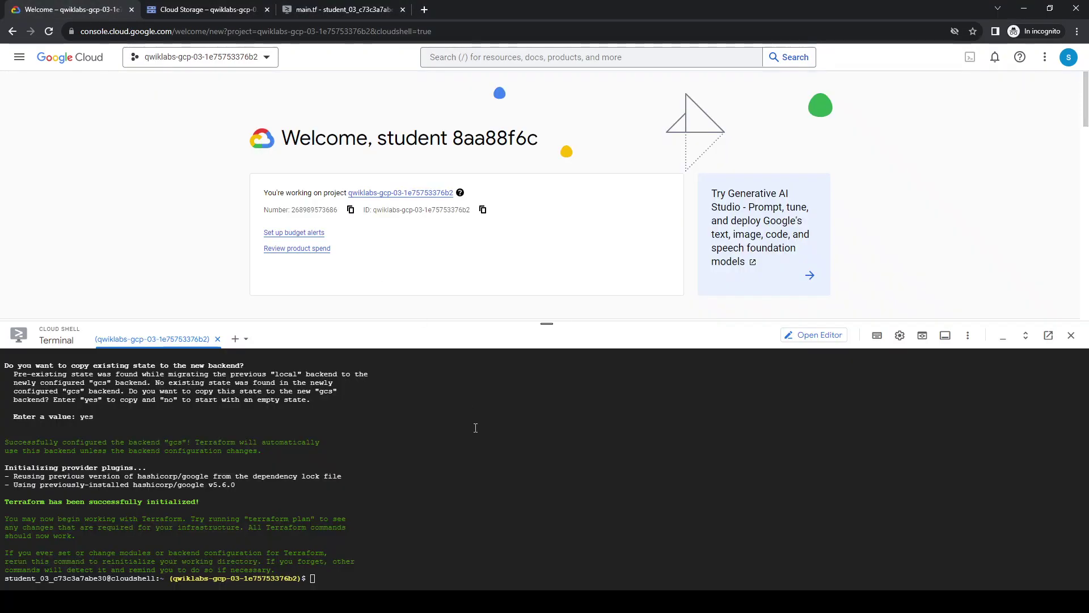
key("ctrl+l")
type("terraform refresh")
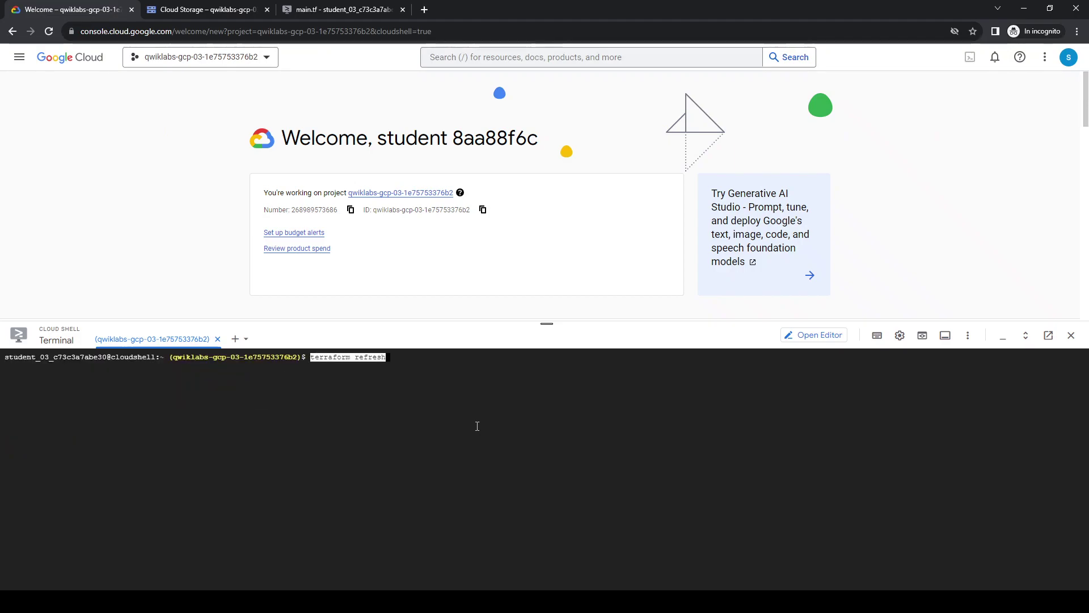
key("Return")
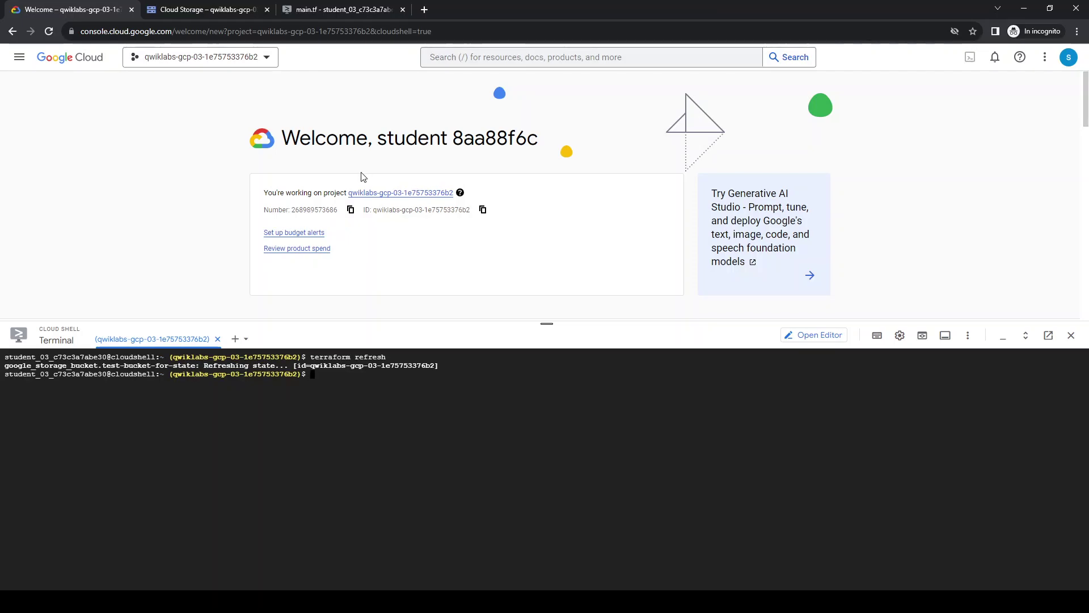
key("ctrl+Tab")
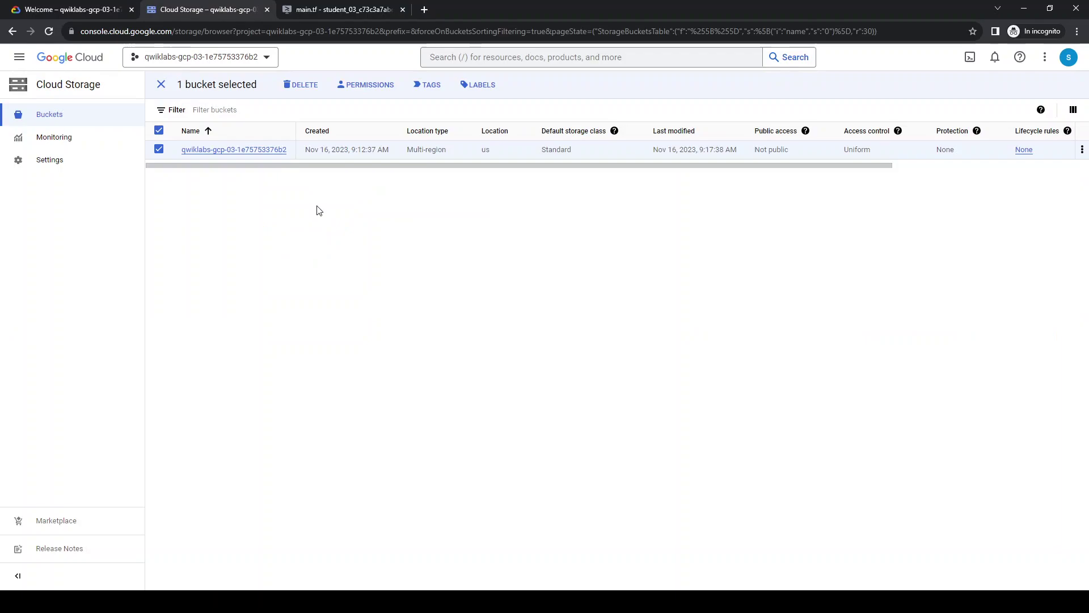
left_click(251, 150)
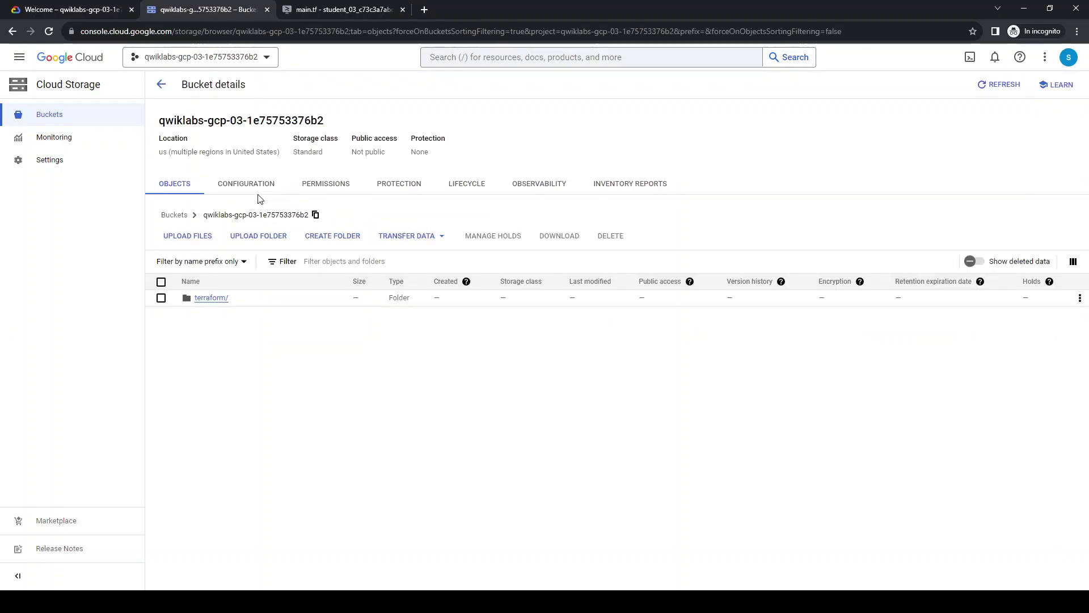
left_click(161, 84)
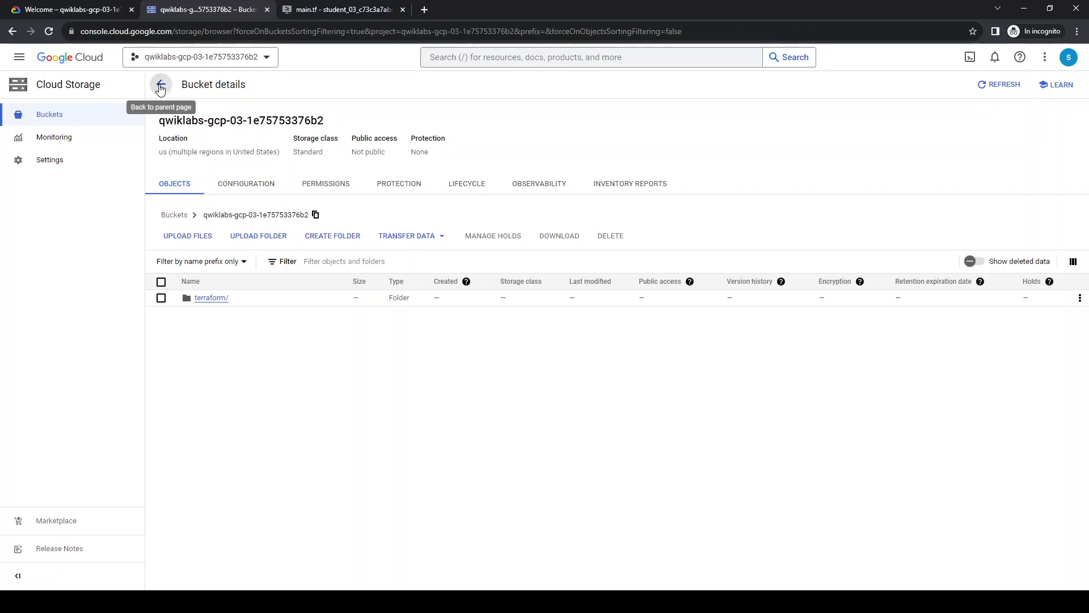